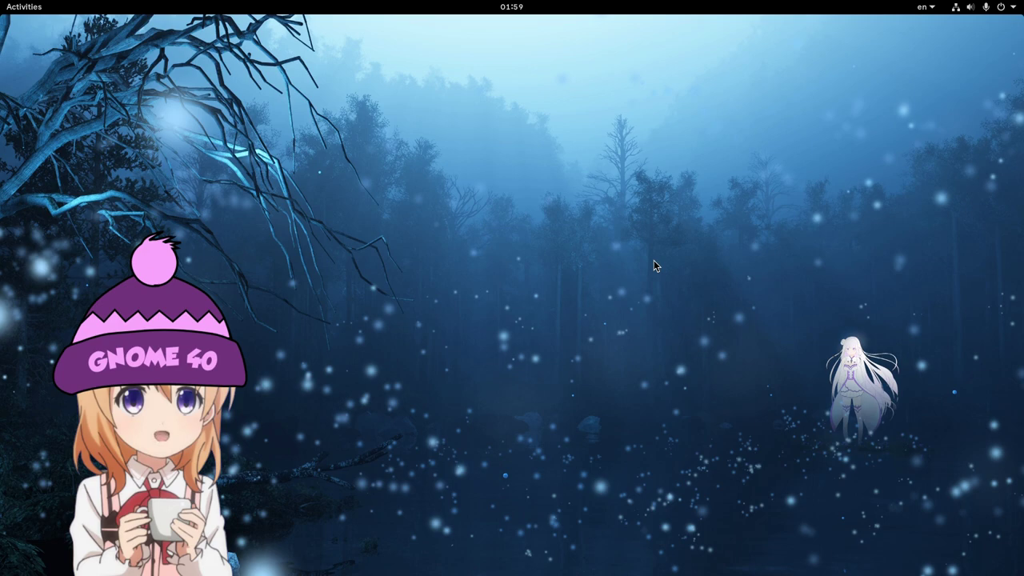
Launch two Terminal windows and a Files Home window from the dash, then reopen Activities
key("super")
left_click(356, 543)
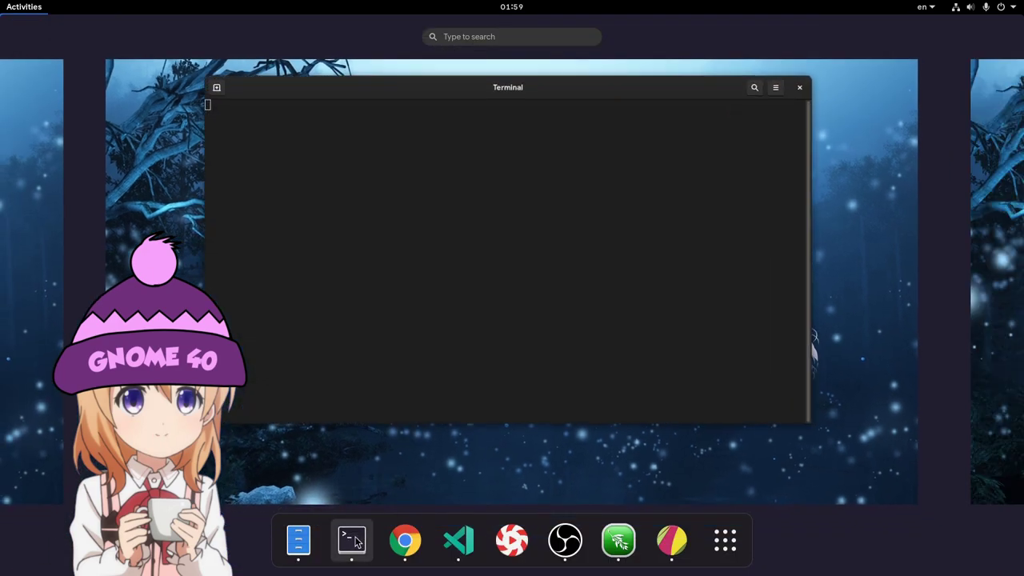
scroll(957, 428, "down", 1)
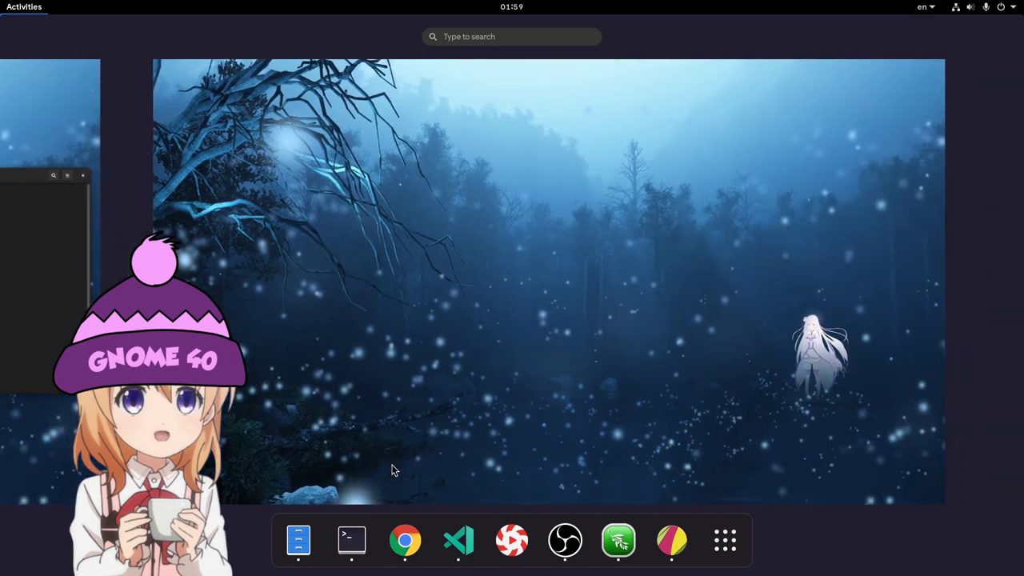
left_click(312, 544)
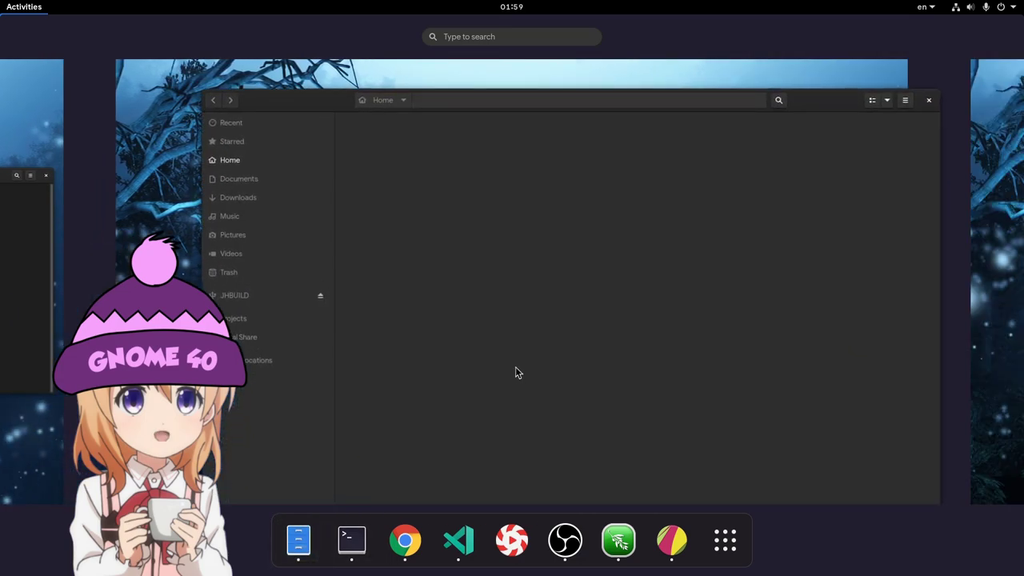
key("ctrl+q")
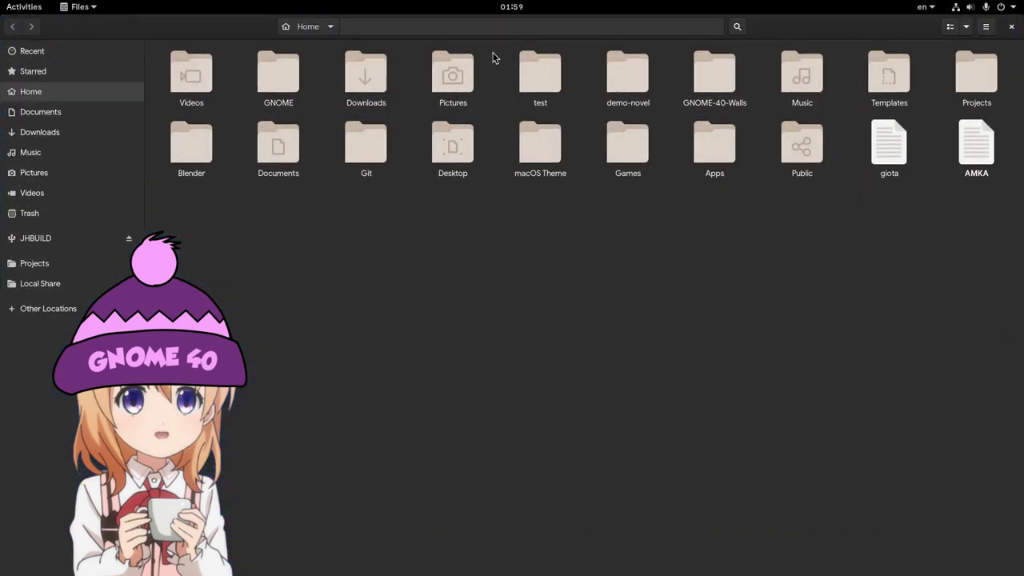
key("super")
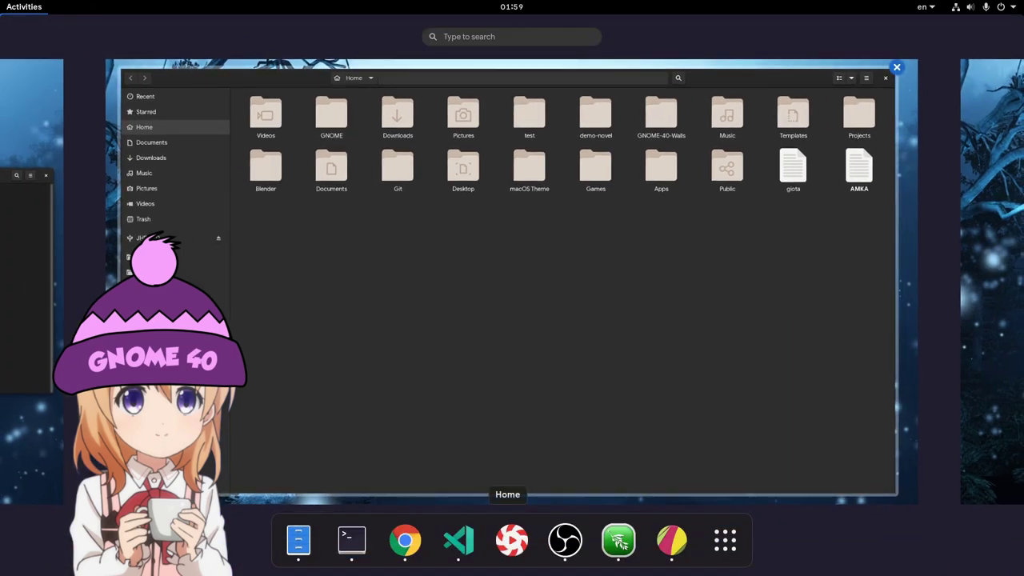
scroll(582, 336, "up", 1)
scroll(582, 336, "down", 1)
scroll(622, 335, "up", 1)
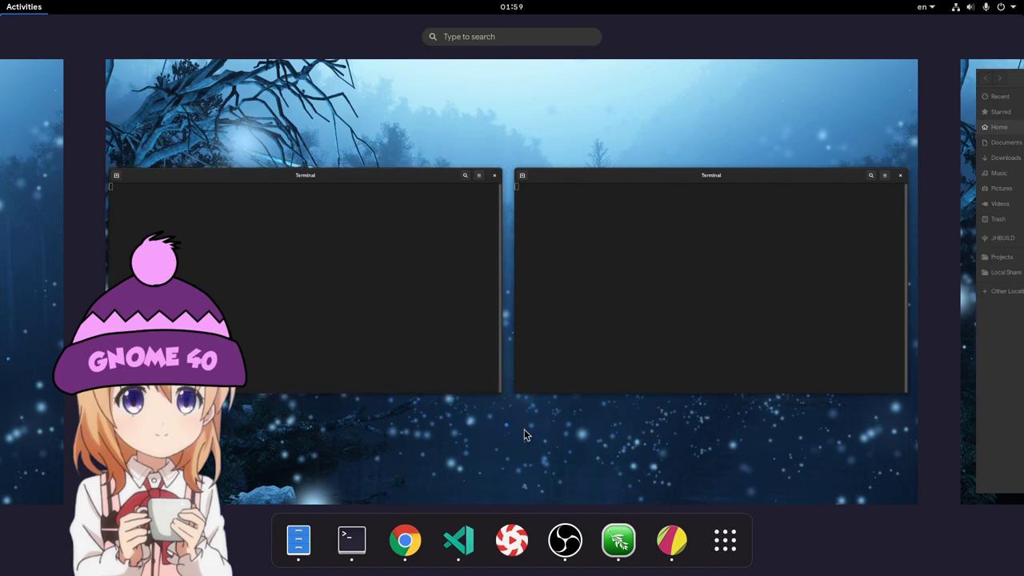
Arrow focus between the two terminal previews and open the right me@bww:~ terminal
key("Right")
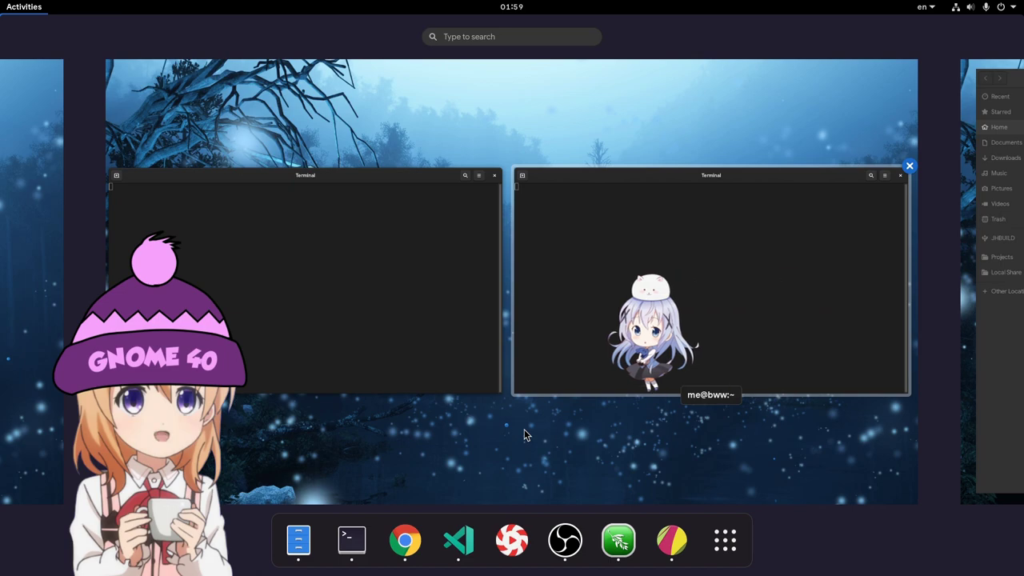
key("Left")
key("Right")
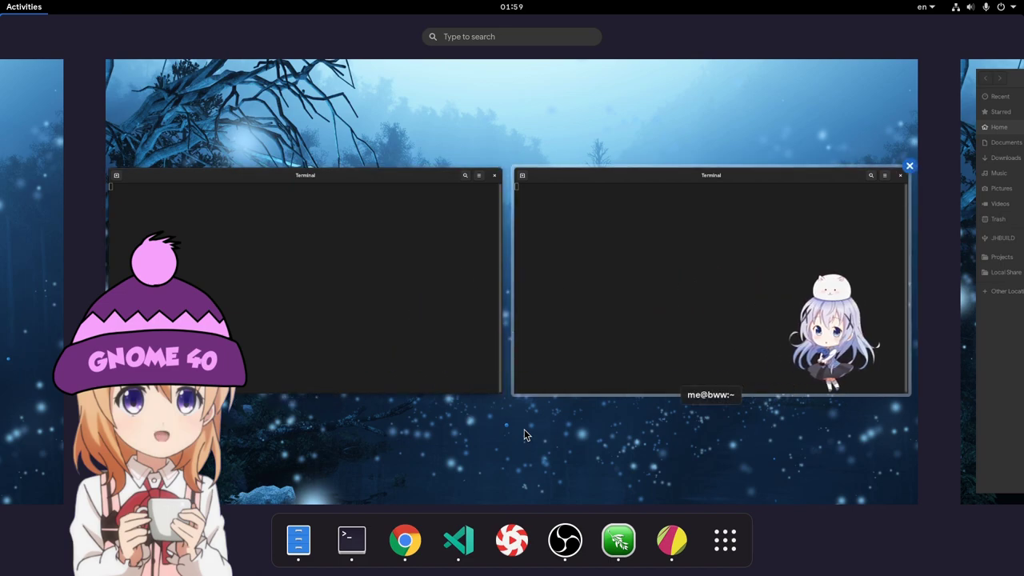
key("Return")
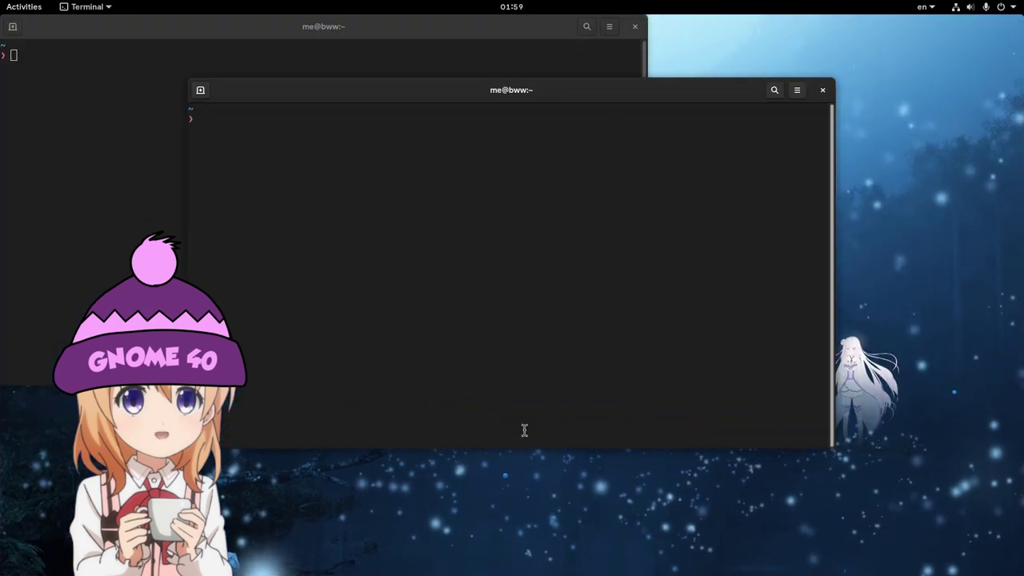
In the overview, focus the left then right terminal, then jump to Files with Super+Page Down
key("super")
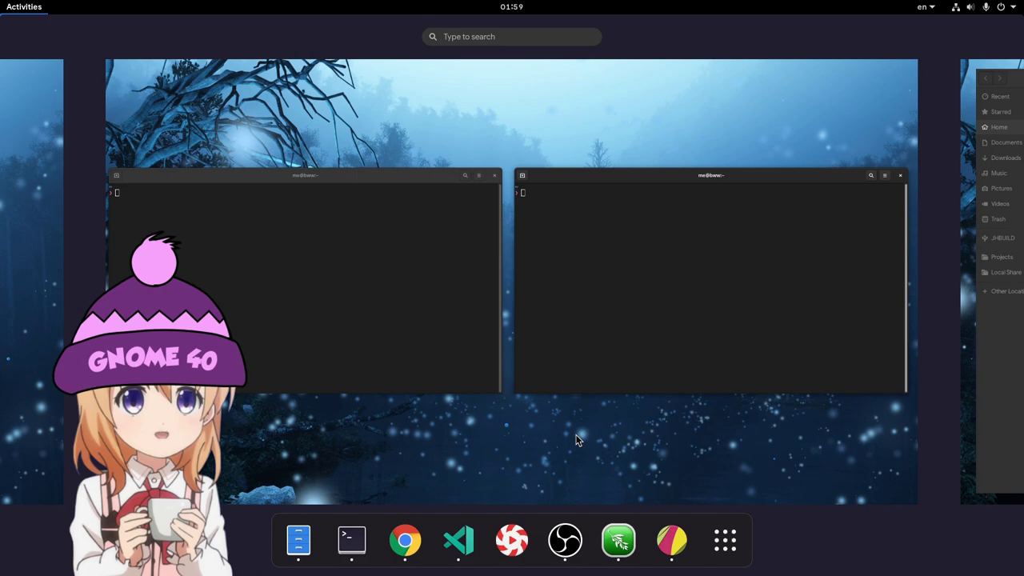
key("Left")
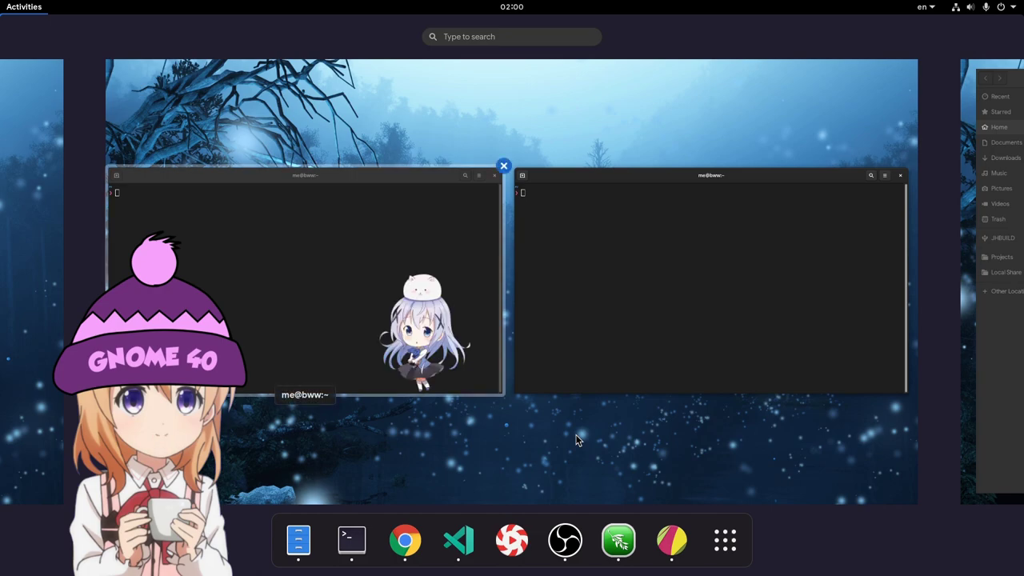
key("Right")
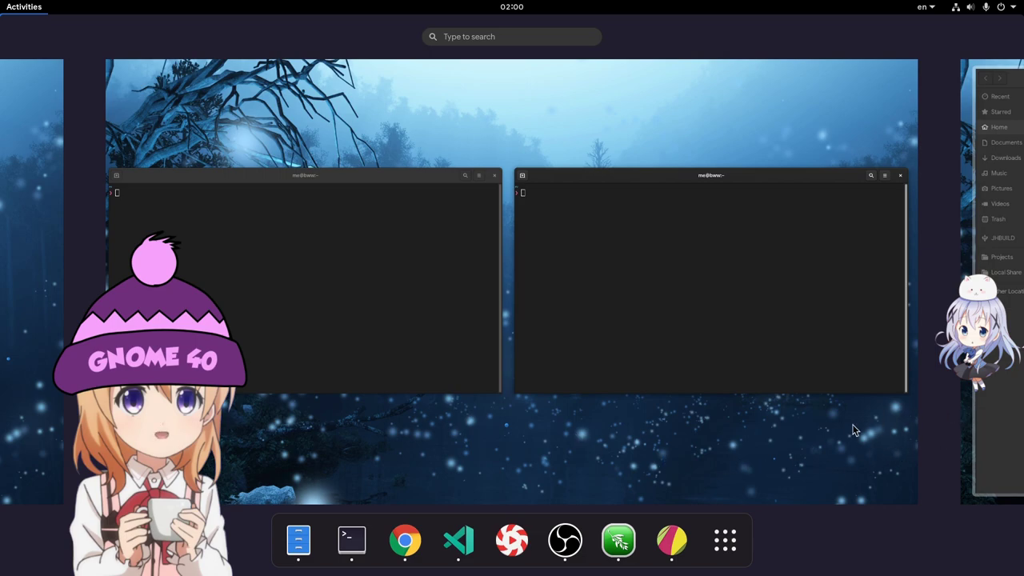
key("super+Page_Down")
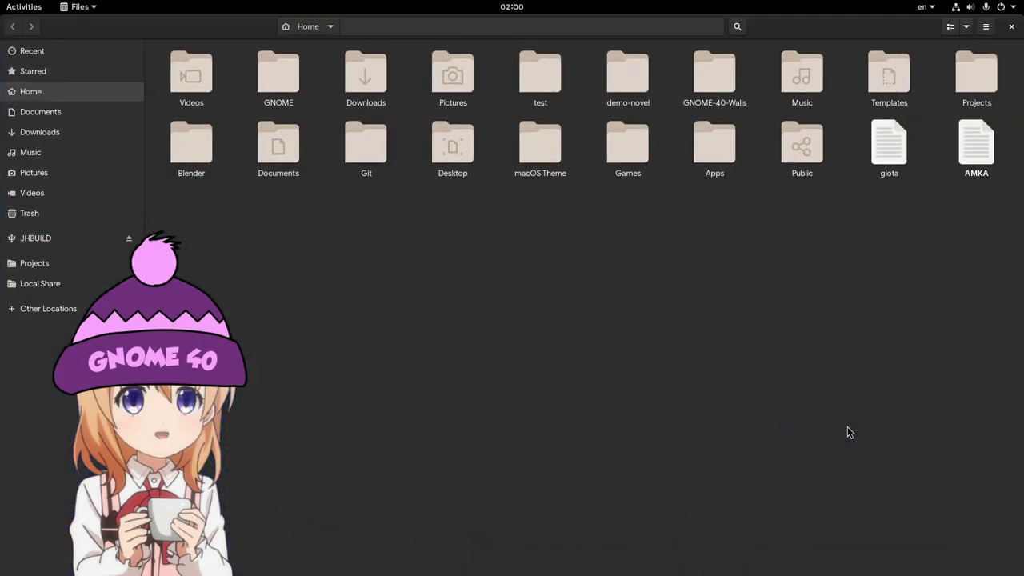
Reopen the overview on the terminals' workspace and focus the right terminal
key("super")
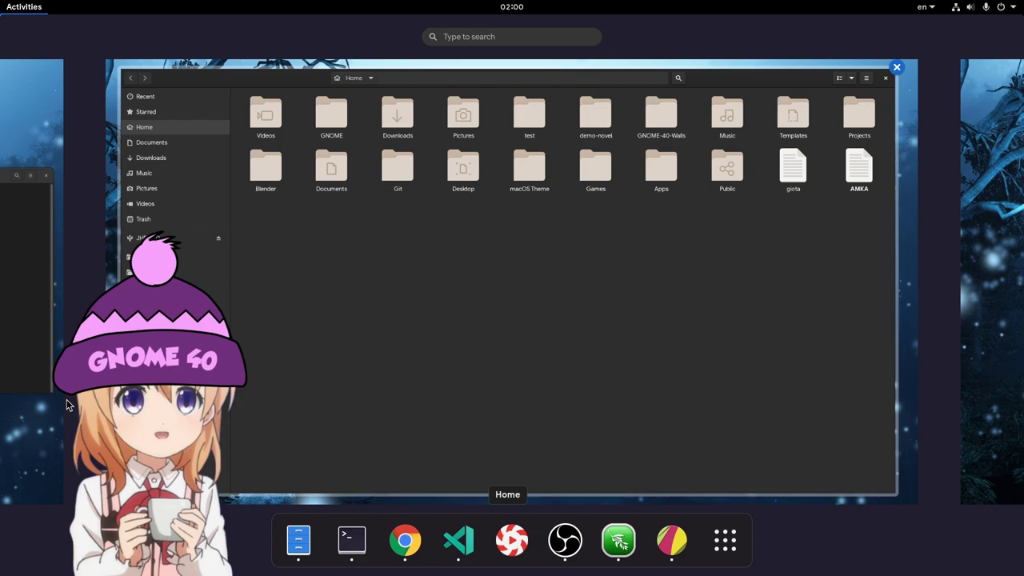
left_click(67, 399)
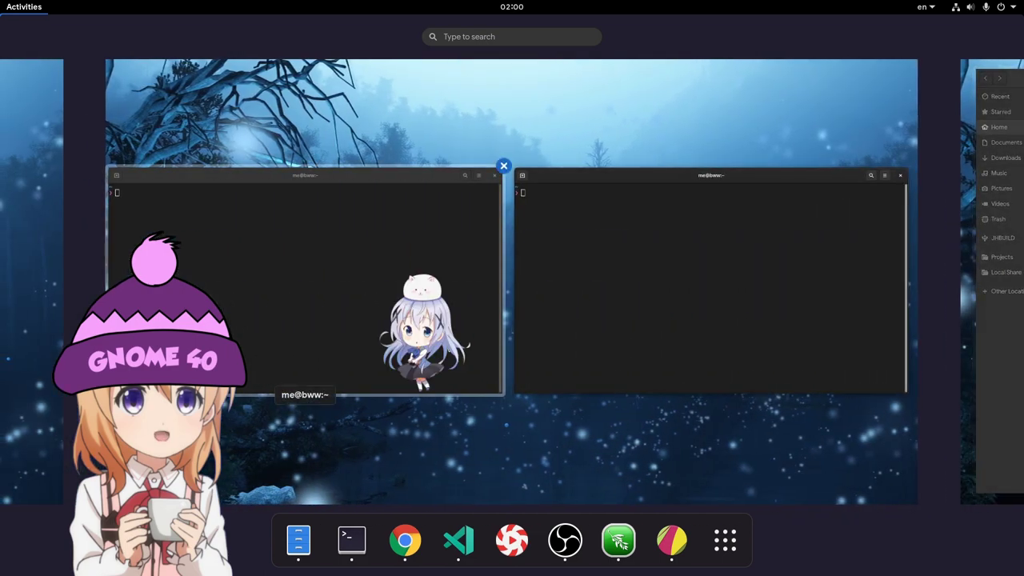
key("Right")
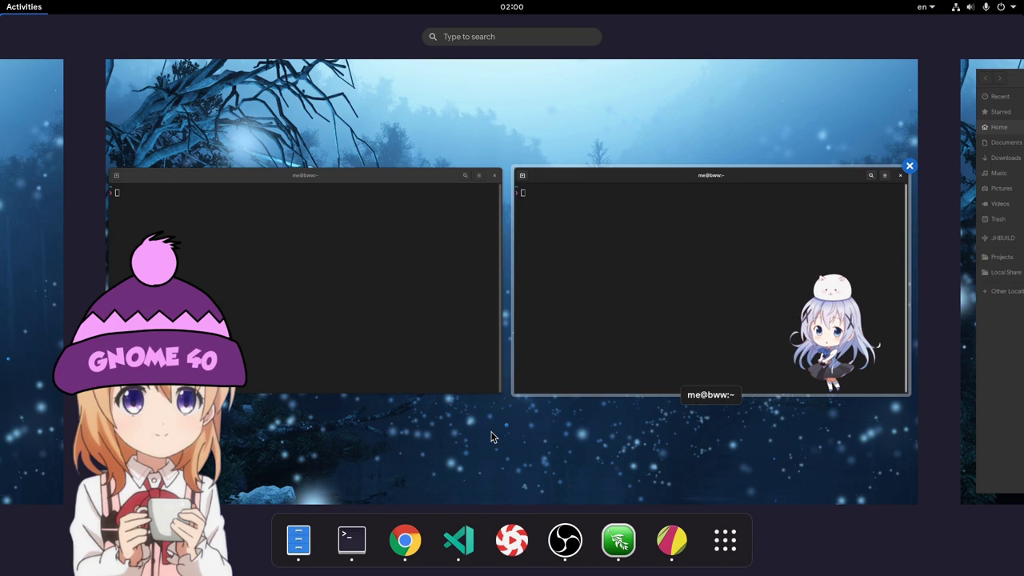
Arrow focus onto the Files window on the next workspace and back to the right terminal
key("Right")
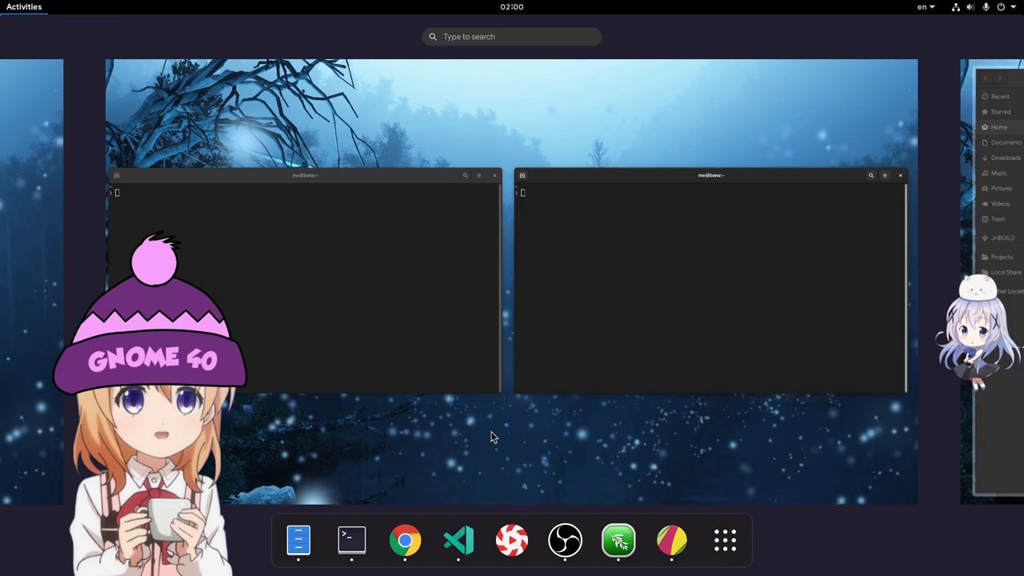
key("Right")
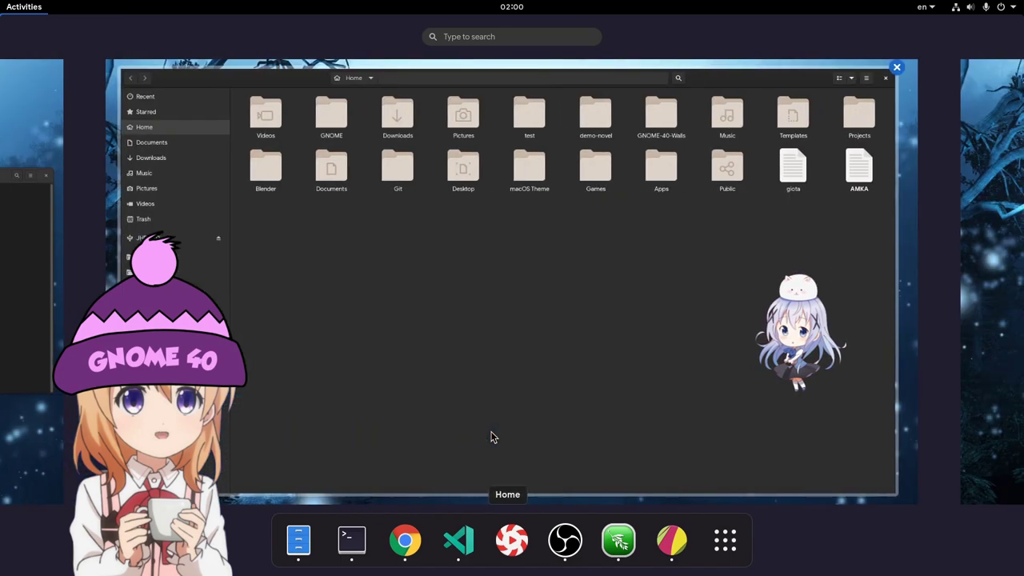
key("Left")
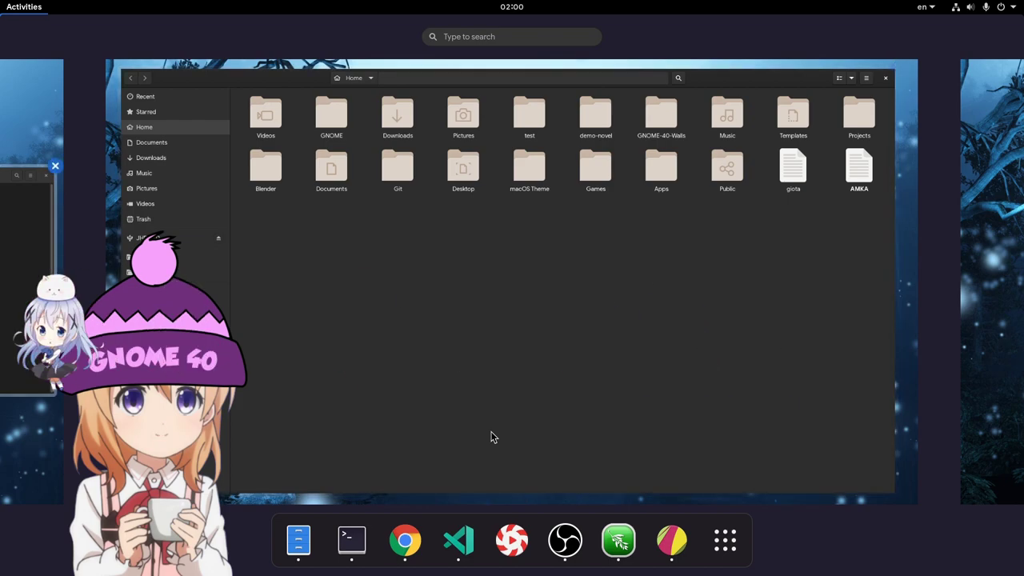
key("Left")
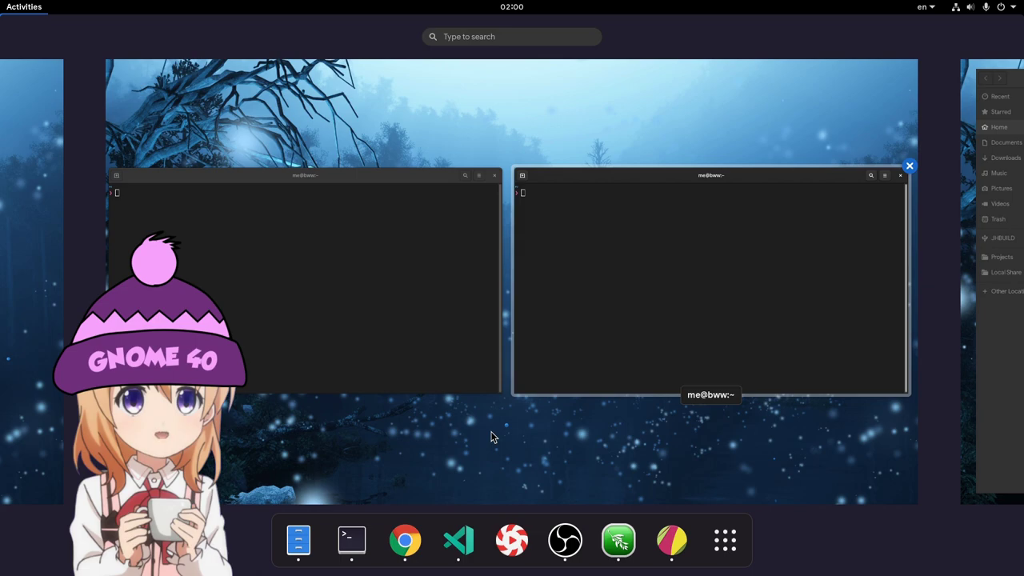
Open the app grid and arrow focus across the workspace thumbnails' windows, ending on the right terminal
left_click(728, 542)
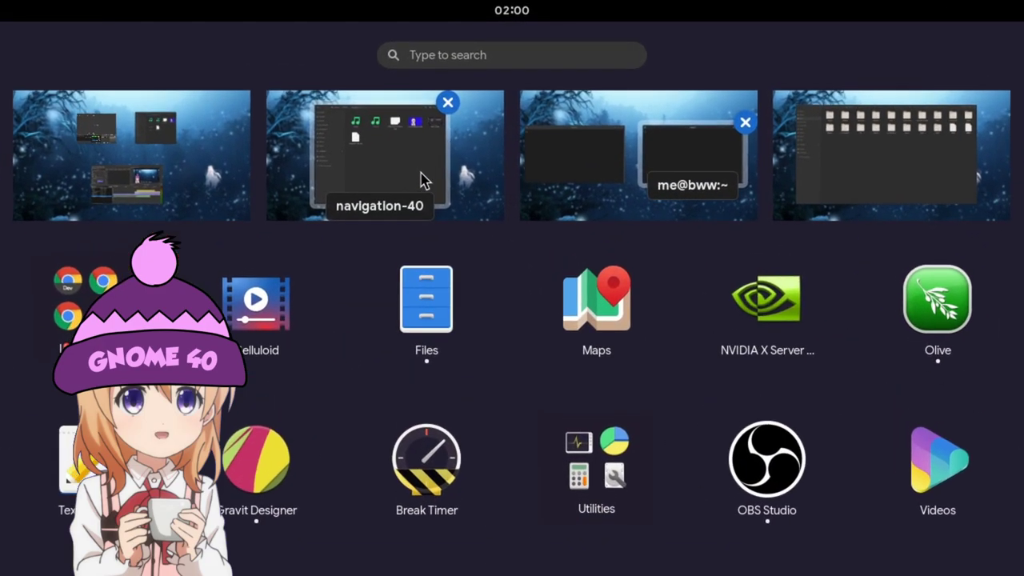
key("Right")
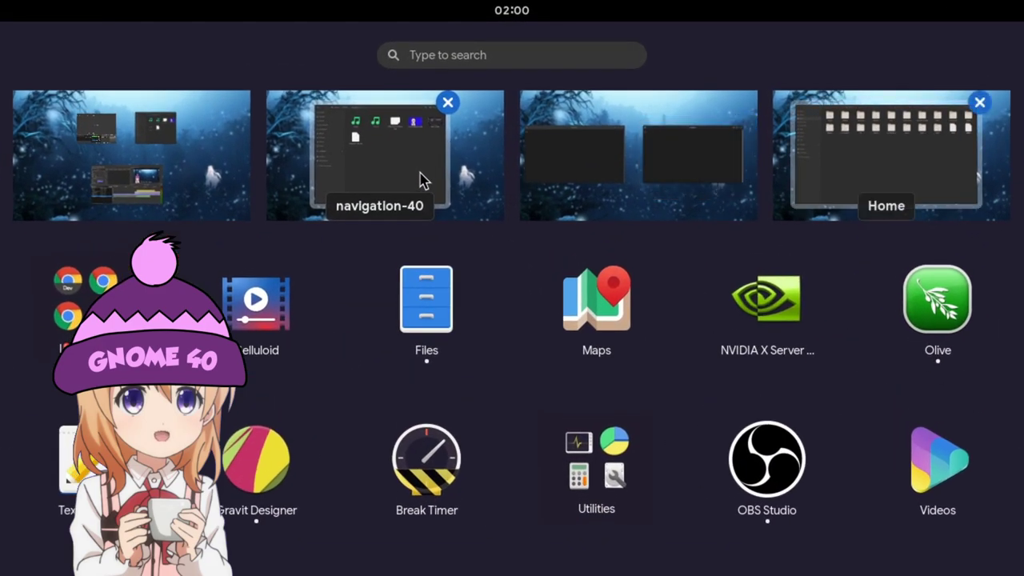
key("Left")
key("Left")
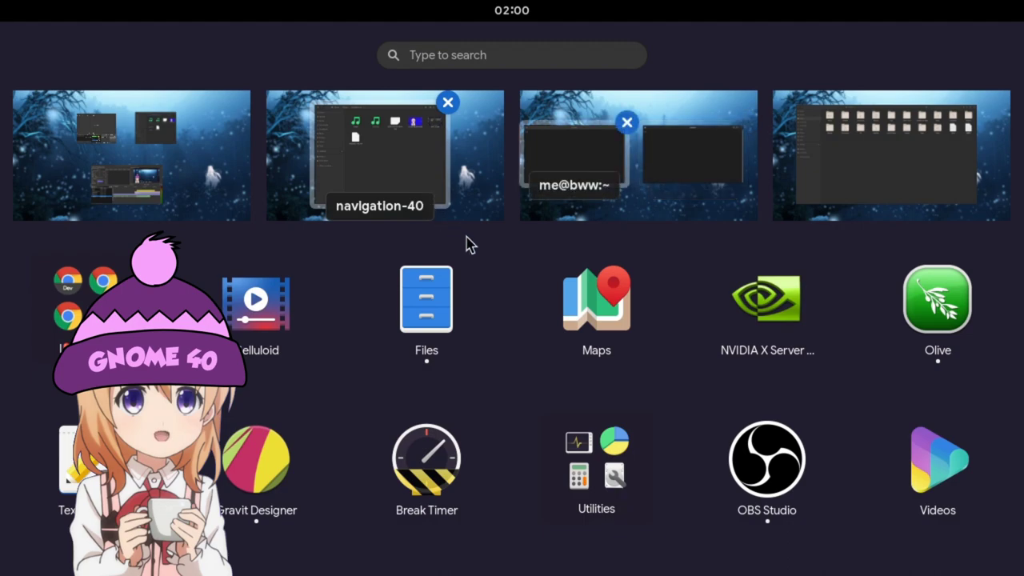
key("Right")
key("Right")
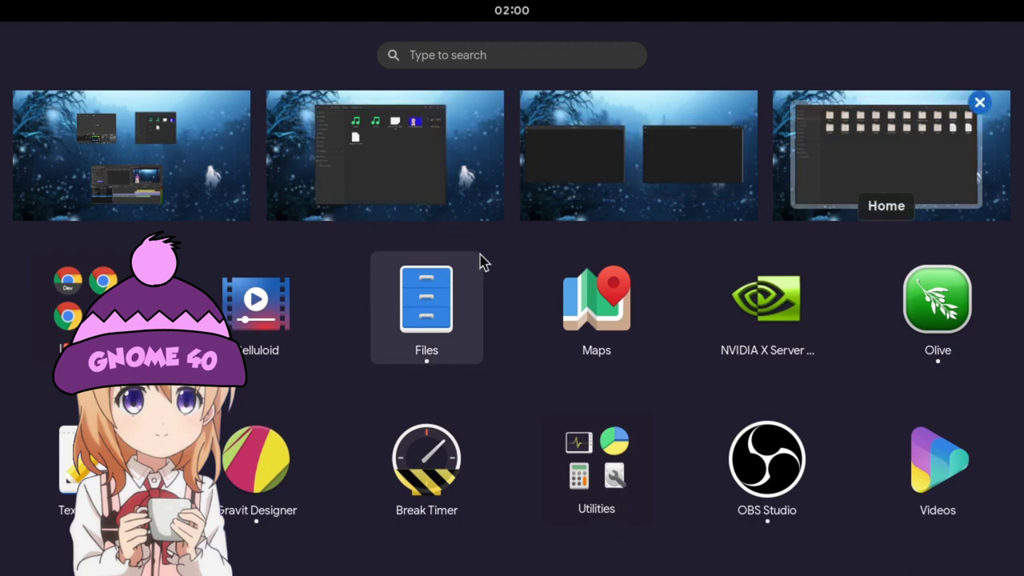
key("Left")
key("Left")
key("Left")
key("Left")
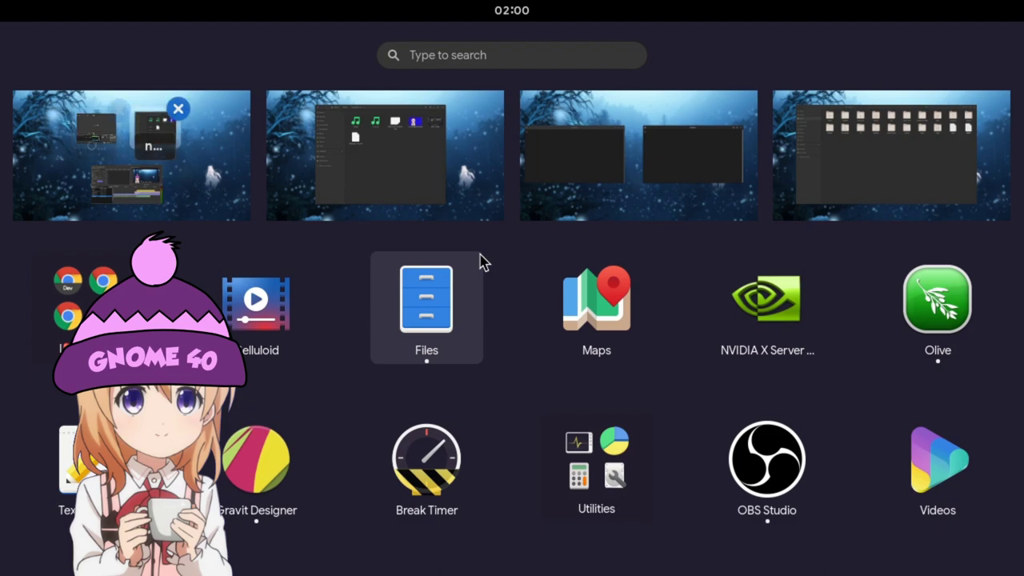
key("Right")
key("Right")
key("Right")
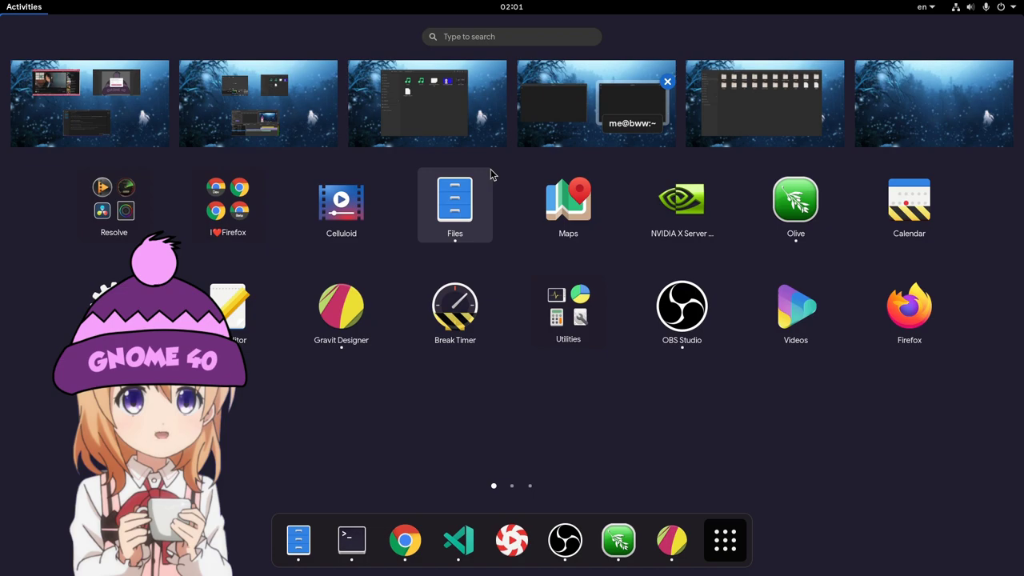
Open the focused me@bww:~ terminal, return to the app grid with Super+A, and focus the Files Home window
key("Return")
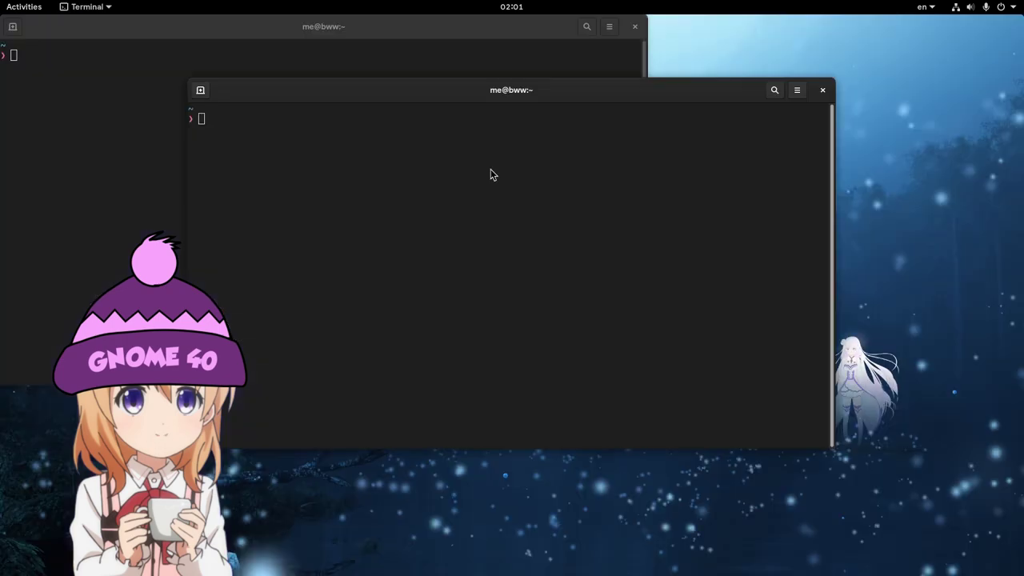
key("super+a")
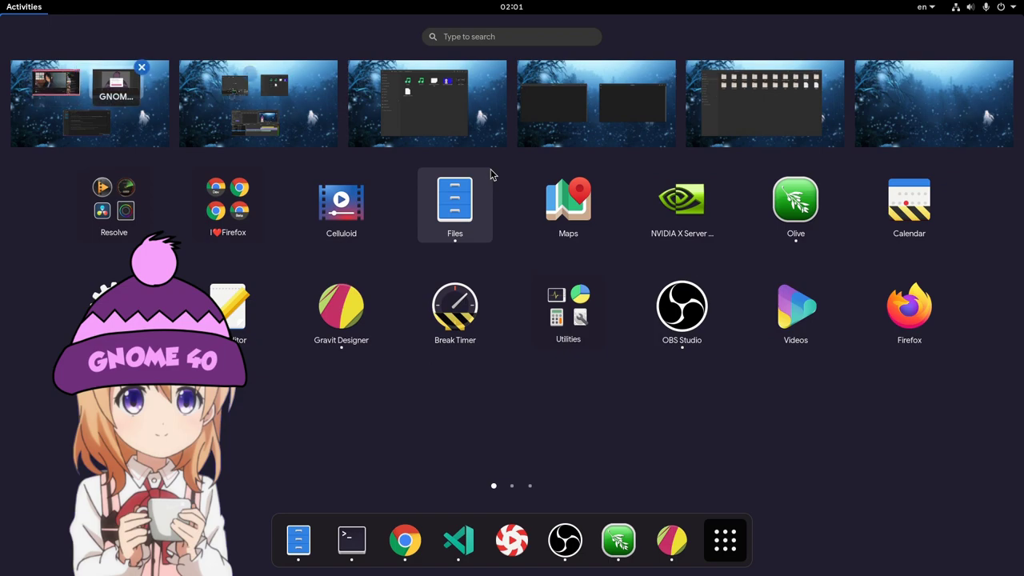
key("Right")
key("Right")
key("Right")
key("Right")
key("Right")
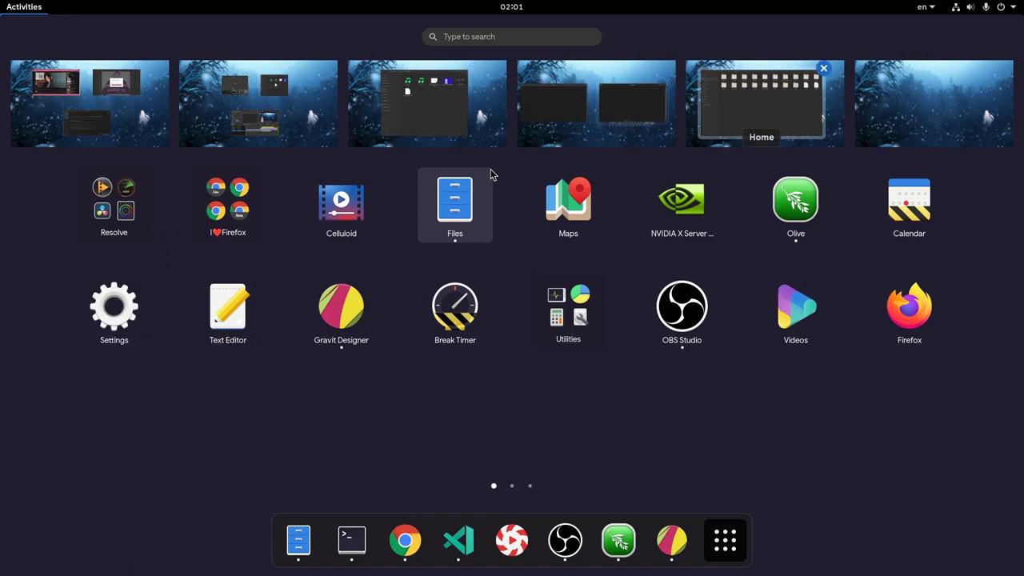